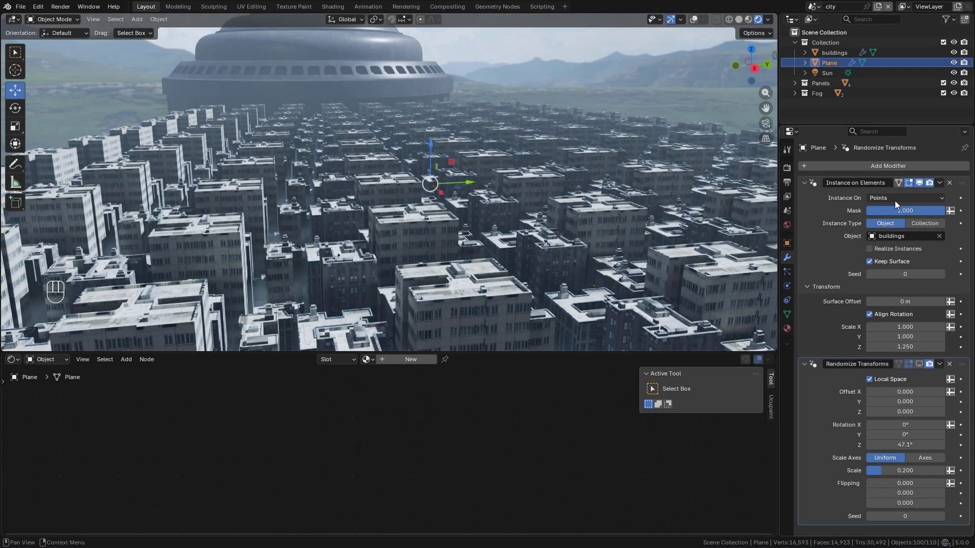
# - Try Edges and Corners as the element to instance on in Instance on Elements, and settle on Faces
pyautogui.click(895, 199)
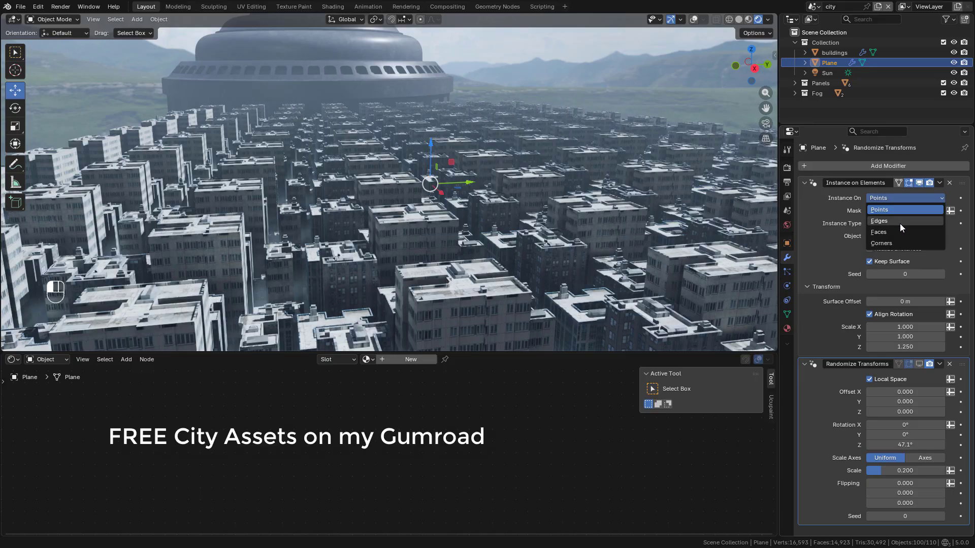
pyautogui.click(900, 222)
pyautogui.click(896, 198)
pyautogui.click(892, 242)
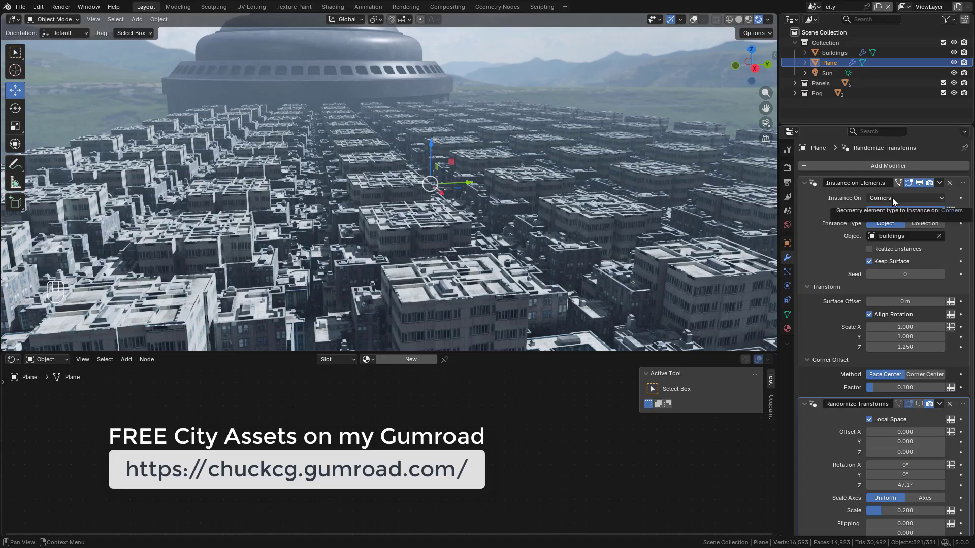
pyautogui.click(891, 198)
pyautogui.click(893, 231)
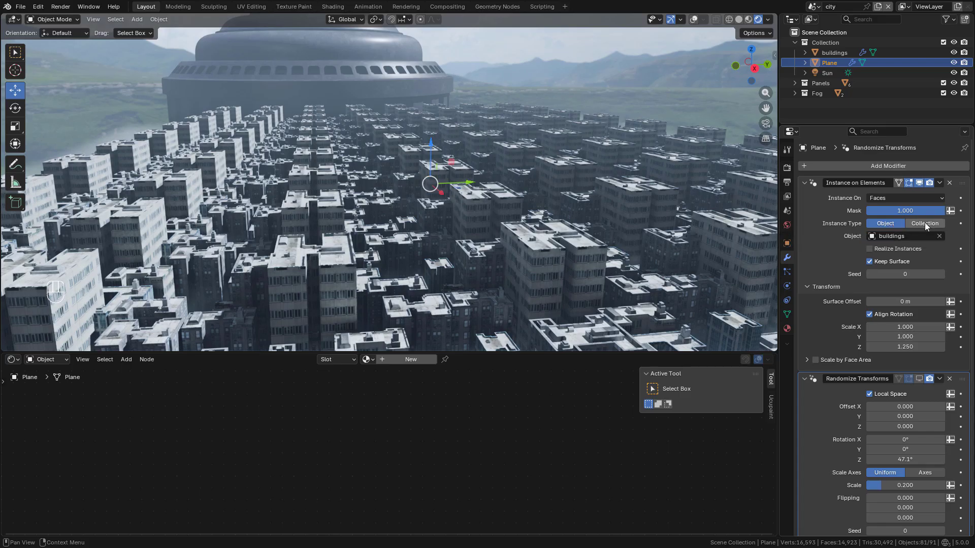
# - Clear the instanced object and reassign buildings to it, and switch Realize Instances on and back off
pyautogui.click(940, 236)
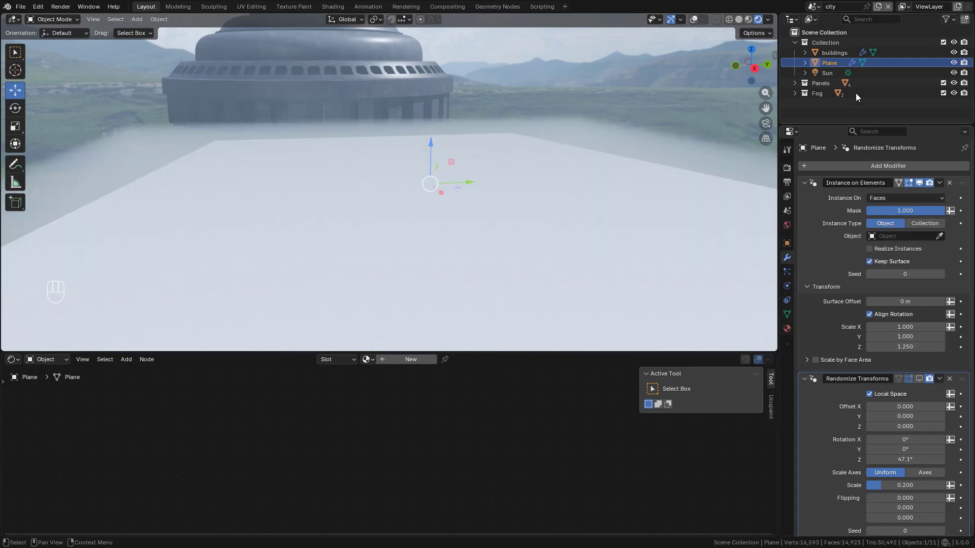
pyautogui.moveTo(835, 52); pyautogui.dragTo(898, 236)
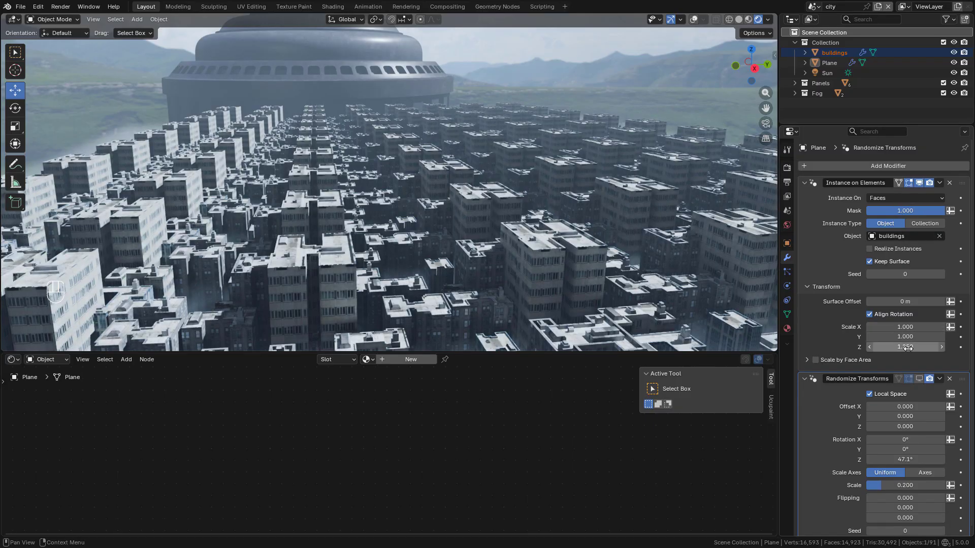
pyautogui.moveTo(905, 346)
pyautogui.mouseDown()
pyautogui.moveTo(942, 347)
pyautogui.moveTo(905, 347)
pyautogui.mouseUp()
pyautogui.click(870, 249)
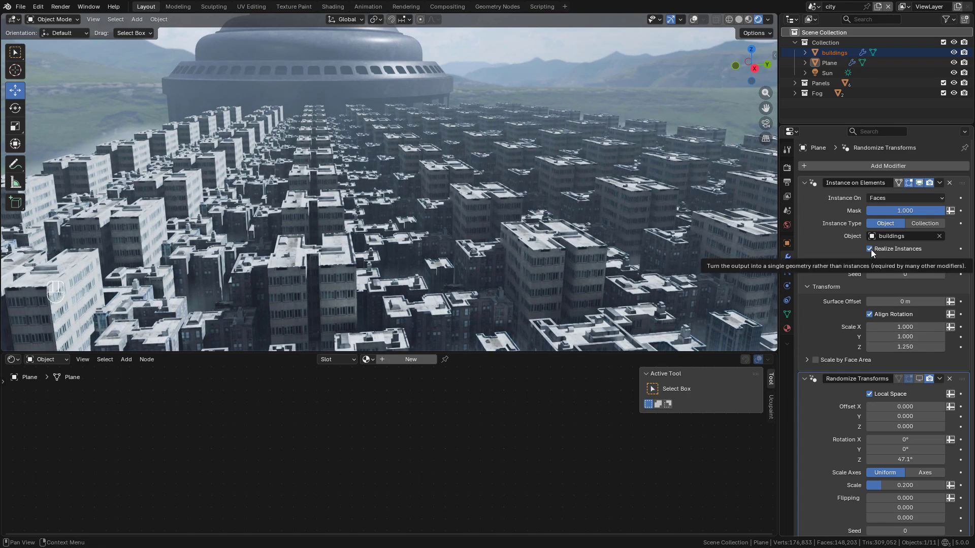
pyautogui.click(870, 249)
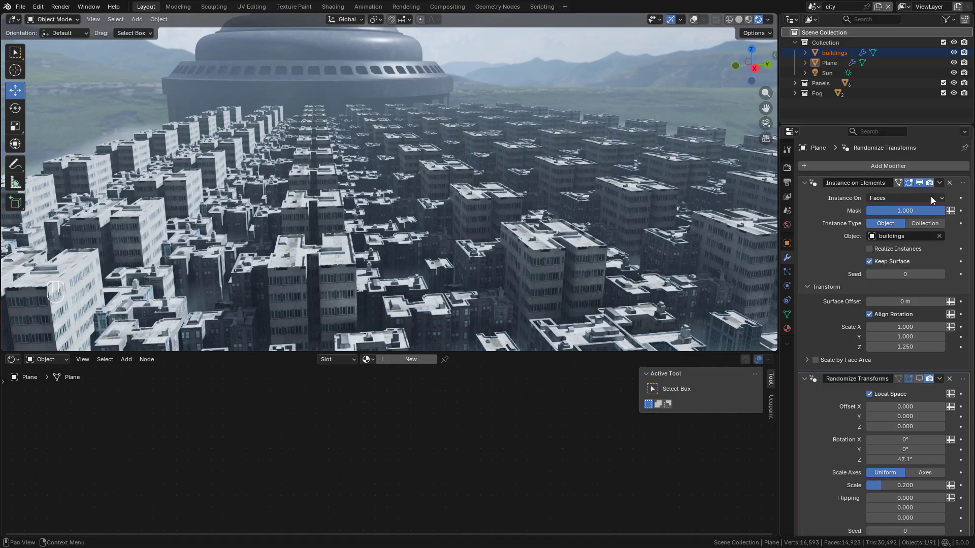
# - Collapse Instance on Elements, show Randomize Transforms in the viewport and adjust its random Z rotation
pyautogui.click(940, 183)
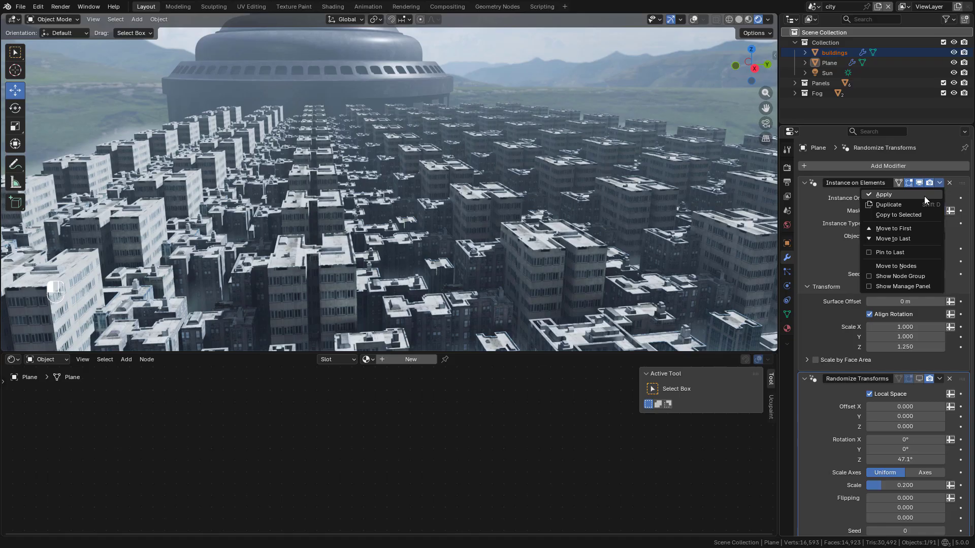
pyautogui.click(805, 182)
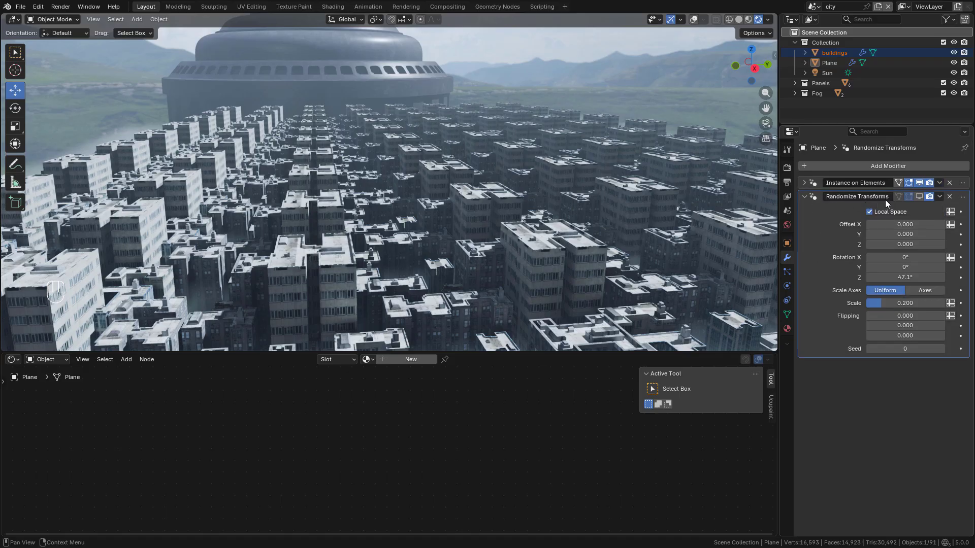
pyautogui.click(918, 196)
pyautogui.moveTo(896, 277); pyautogui.dragTo(868, 307)
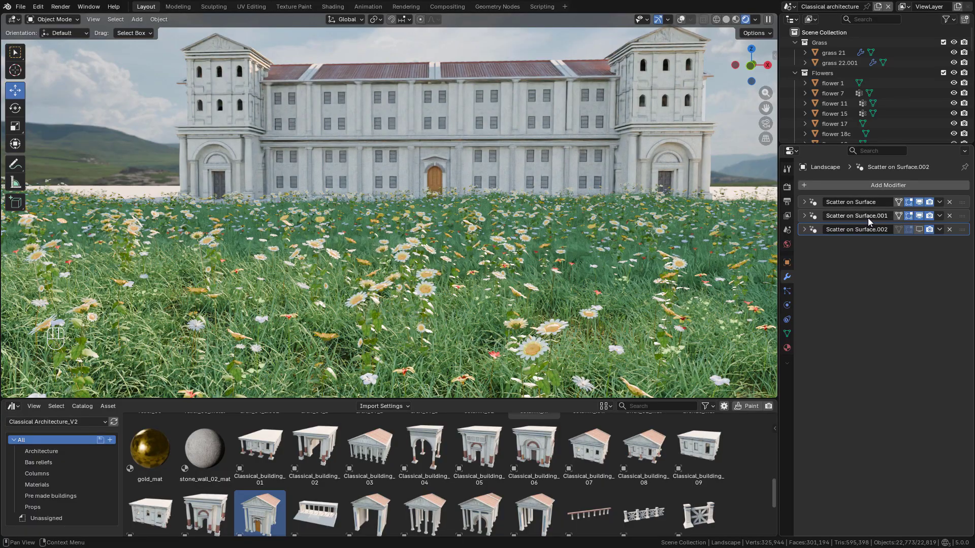
# - Assign the Flowers collection as the instances of Scatter on Surface.001, and turn Pick Instance off and back on
pyautogui.click(805, 215)
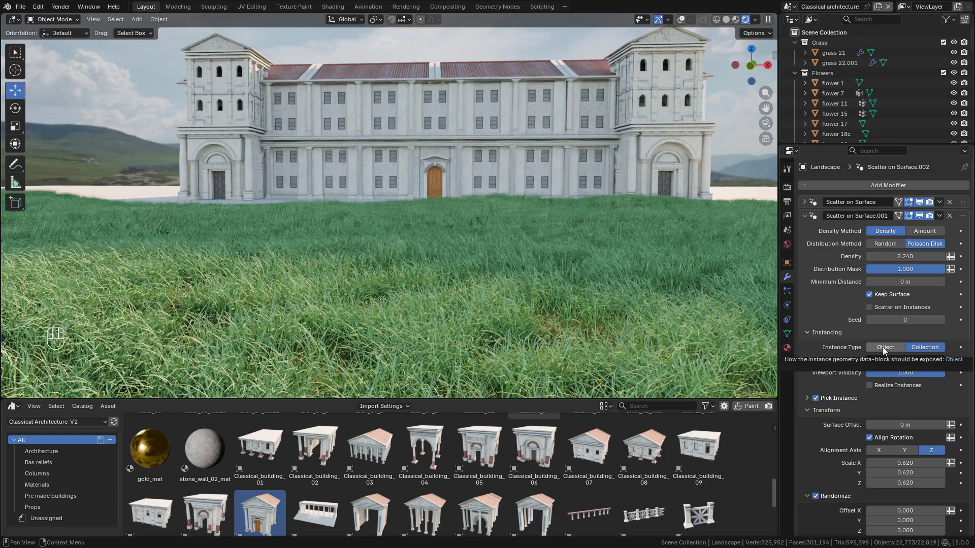
pyautogui.click(889, 361)
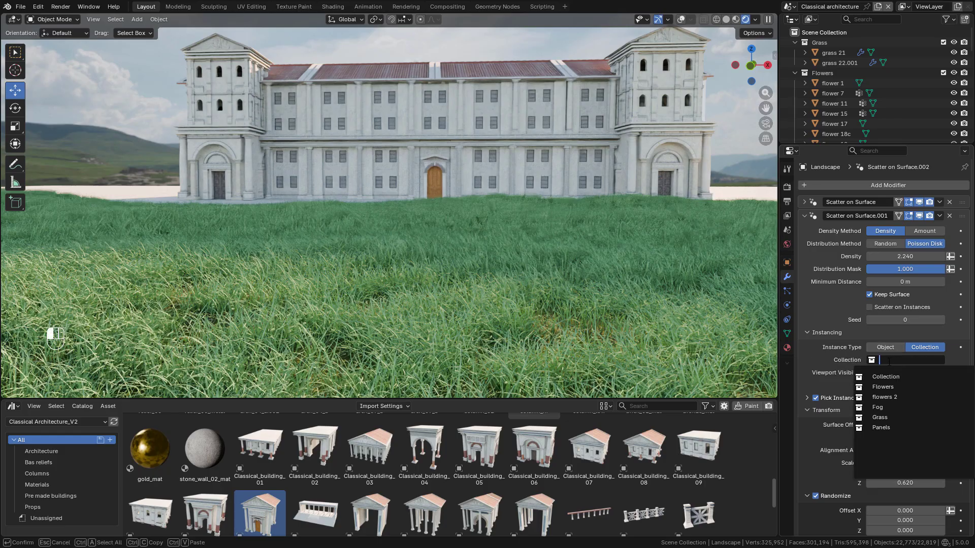
pyautogui.click(888, 387)
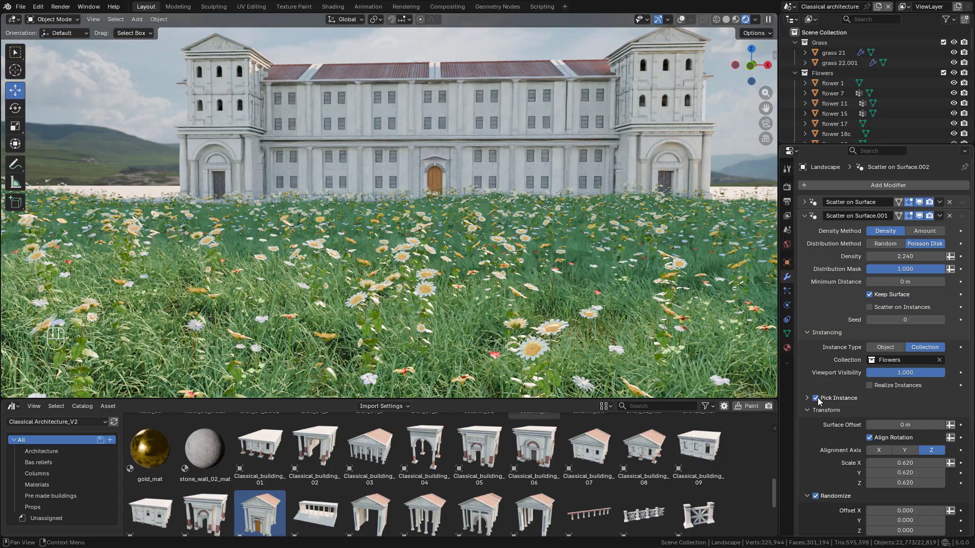
pyautogui.click(816, 399)
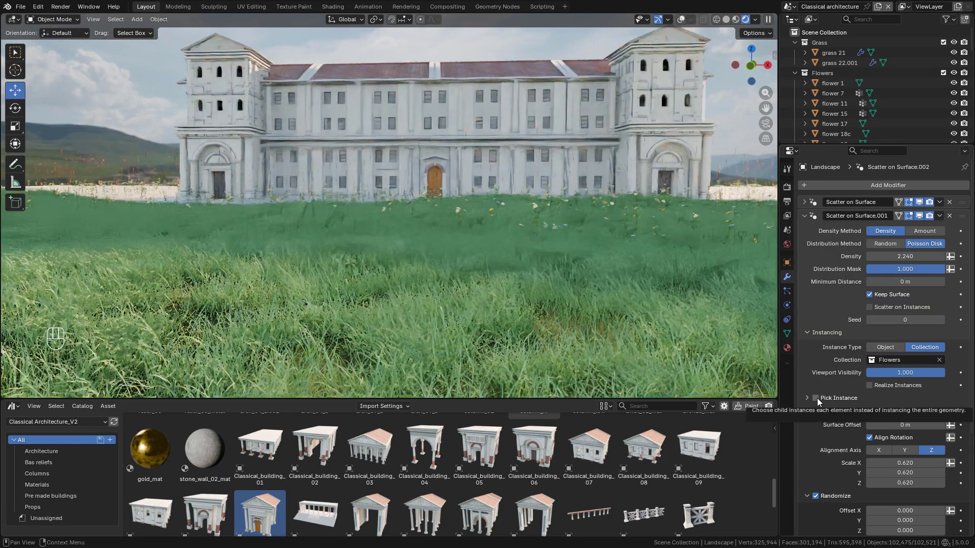
pyautogui.click(817, 399)
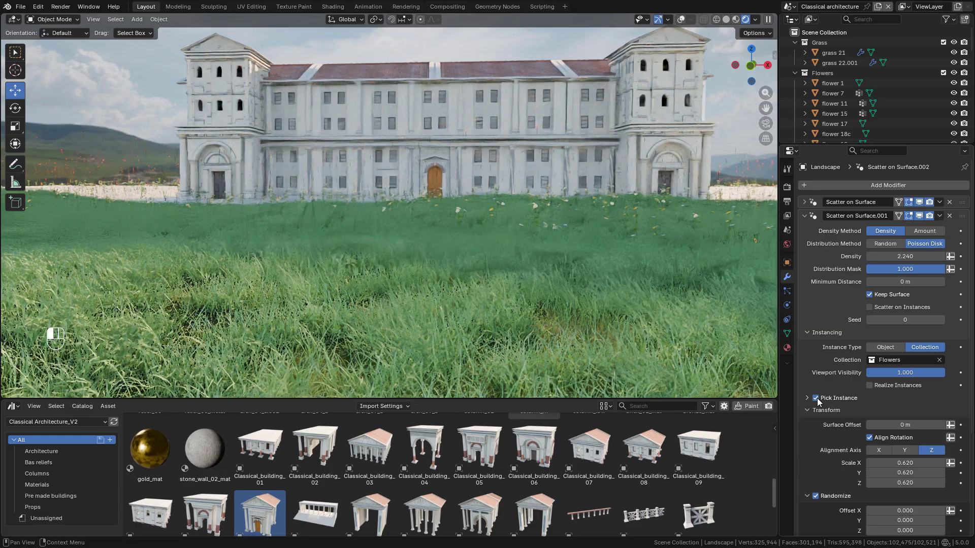
# - Set the scattered flowers' scale to 0.8 on X, Y and Z, and adjust their random scale
pyautogui.scroll(-2, 901, 429)
pyautogui.moveTo(900, 422); pyautogui.dragTo(901, 443)
pyautogui.write('.8')
pyautogui.press('Return')
pyautogui.scroll(-4, 893, 408)
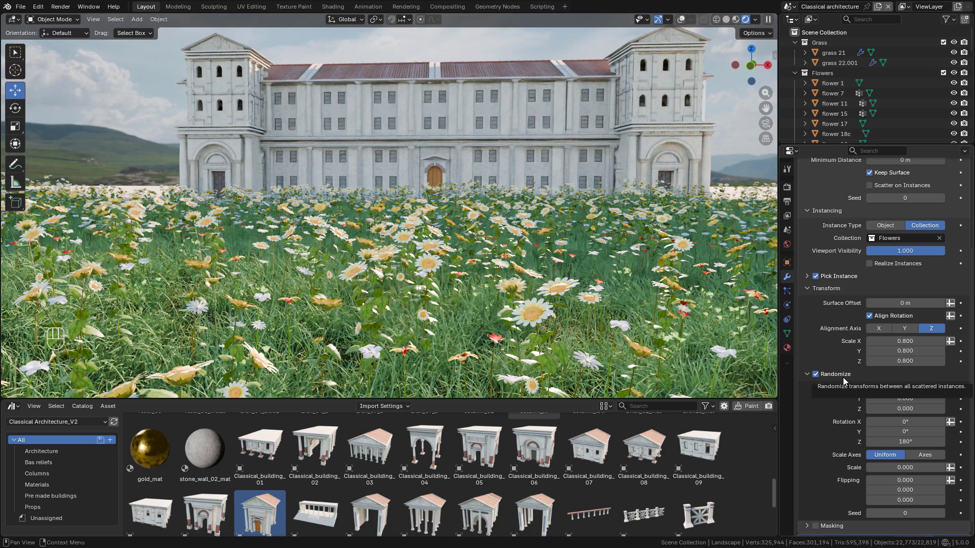
pyautogui.moveTo(913, 468); pyautogui.dragTo(917, 470)
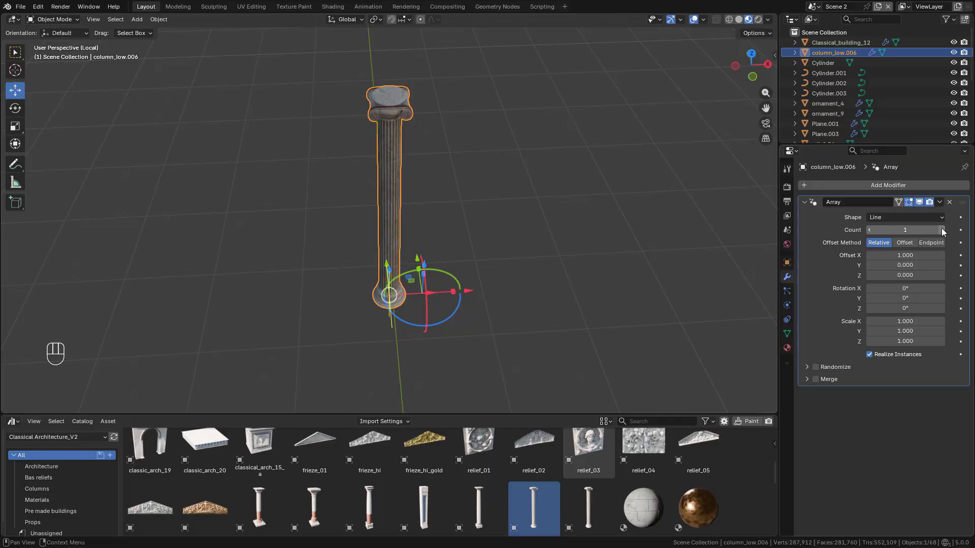
# - Set the count of the column's linear array to 6
pyautogui.click(943, 230)
pyautogui.click(943, 230)
pyautogui.click(943, 230)
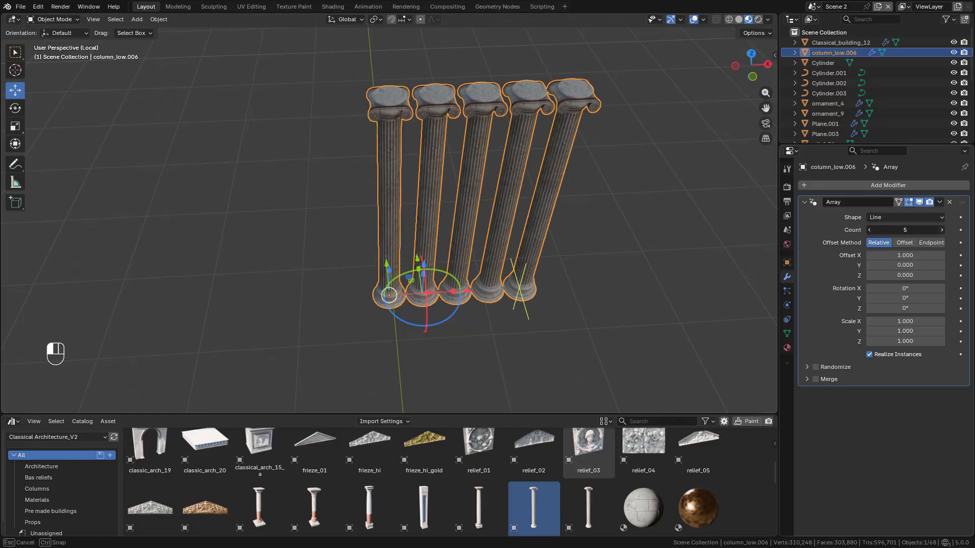
pyautogui.click(943, 230)
pyautogui.moveTo(457, 330); pyautogui.dragTo(483, 350, button='middle')
pyautogui.moveTo(469, 348)
pyautogui.mouseDown()
pyautogui.moveTo(535, 359)
pyautogui.moveTo(475, 340)
pyautogui.mouseUp()
pyautogui.rightClick(475, 341)
# - Change the column array's shape to Circle and leave local view to show the columns around the round building
pyautogui.click(878, 218)
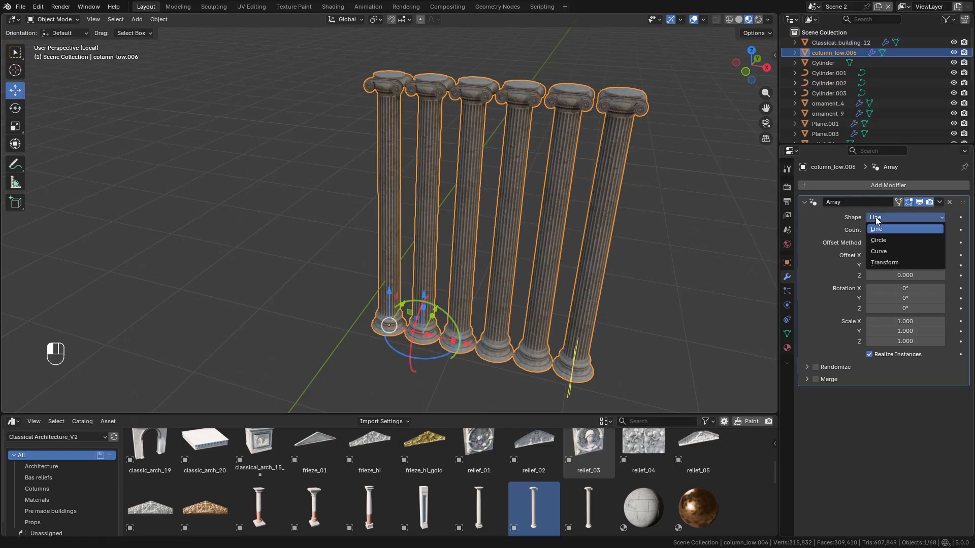
pyautogui.click(884, 244)
pyautogui.press('KP_Divide')
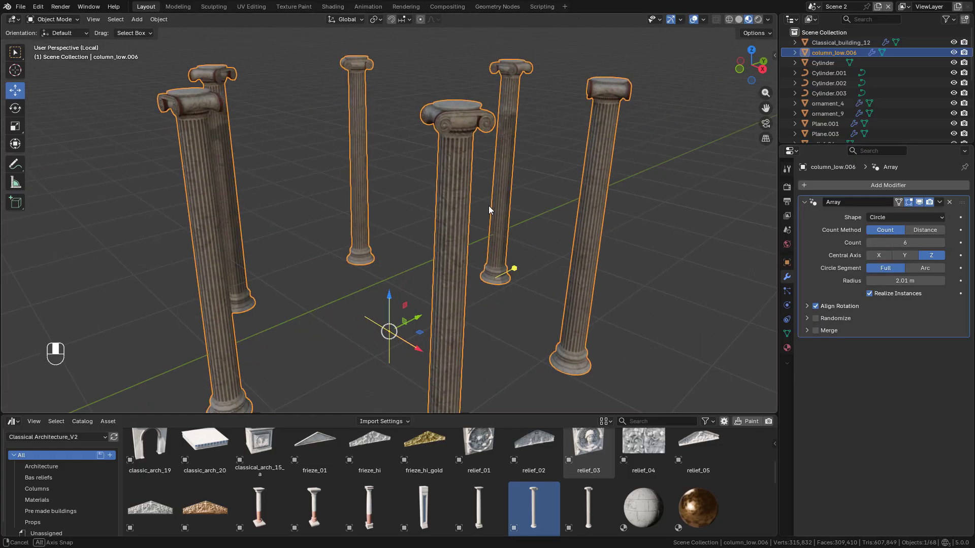
pyautogui.moveTo(541, 254); pyautogui.dragTo(308, 224)
pyautogui.keyDown('shift'); pyautogui.moveTo(352, 198); pyautogui.dragTo(431, 218, button='middle'); pyautogui.keyUp('shift')
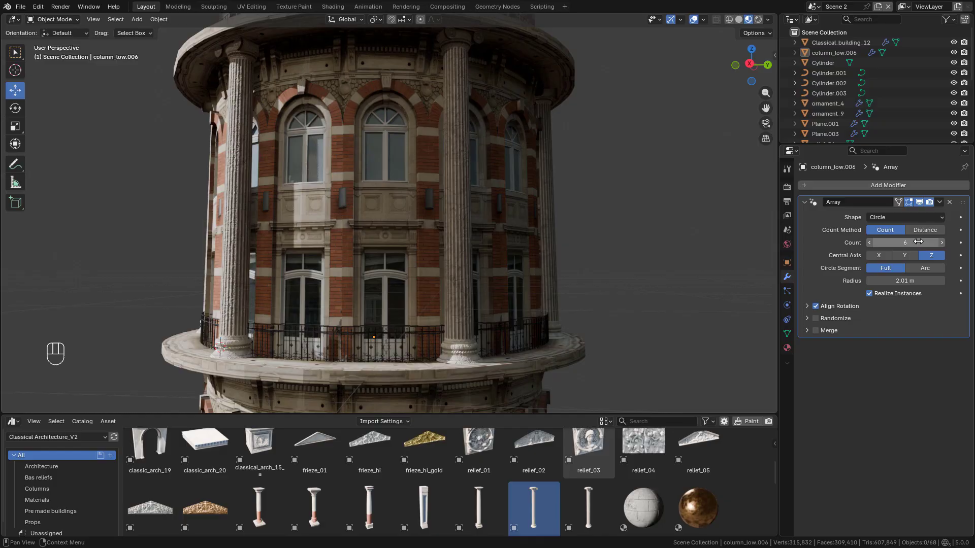
# - Try a count of 11 in the circular column array and set it back to 6
pyautogui.click(941, 245)
pyautogui.click(940, 245)
pyautogui.click(941, 246)
pyautogui.doubleClick(940, 246)
pyautogui.write('6')
pyautogui.press('Return')
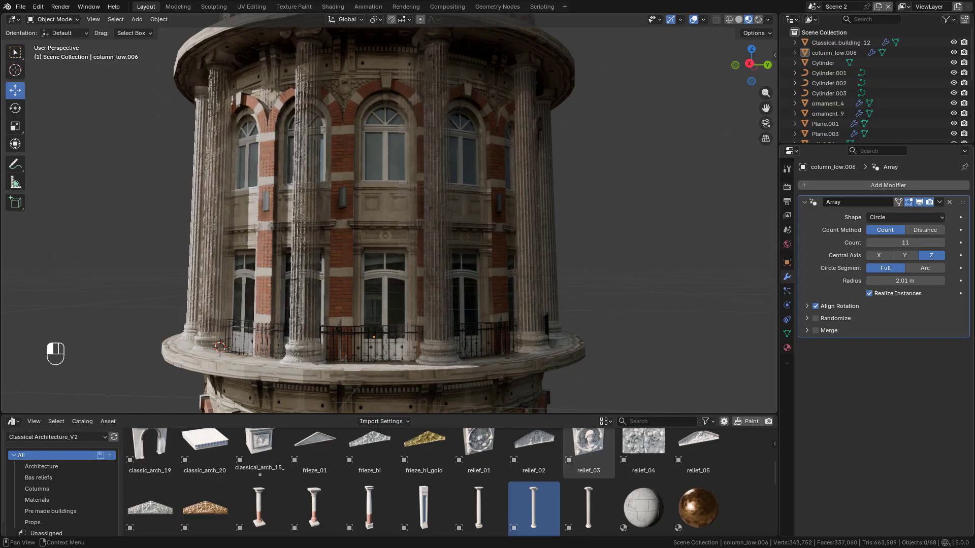
# - Enable Randomize on the circular column array and adjust its random scale
pyautogui.click(808, 319)
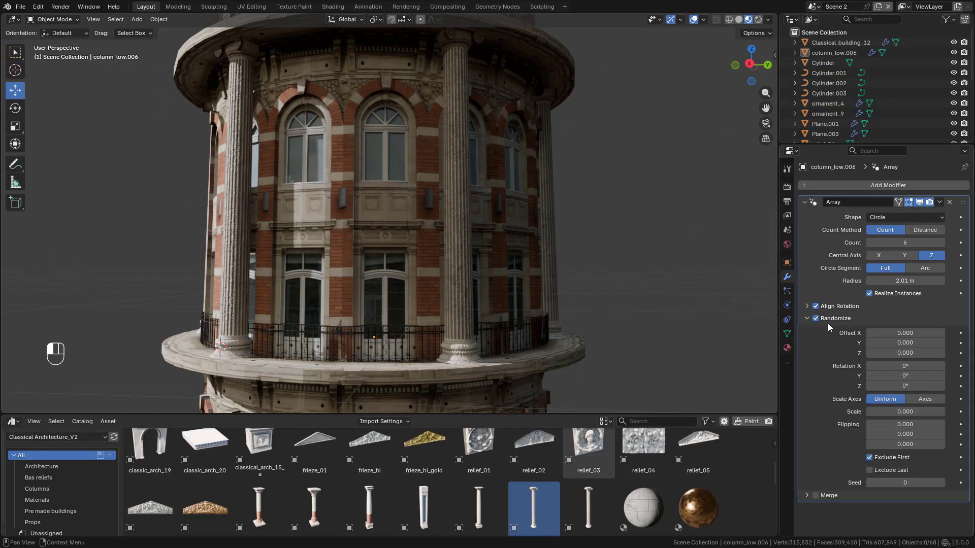
pyautogui.moveTo(905, 412); pyautogui.dragTo(916, 412)
# - Set the fence array's shape to Curve and pick NurbsPath.001 as its curve object
pyautogui.click(878, 258)
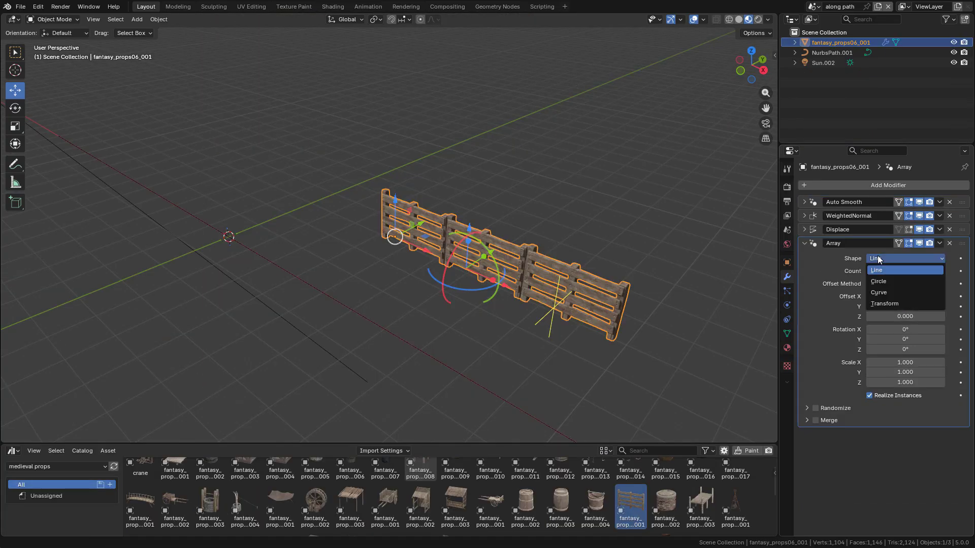
pyautogui.click(882, 293)
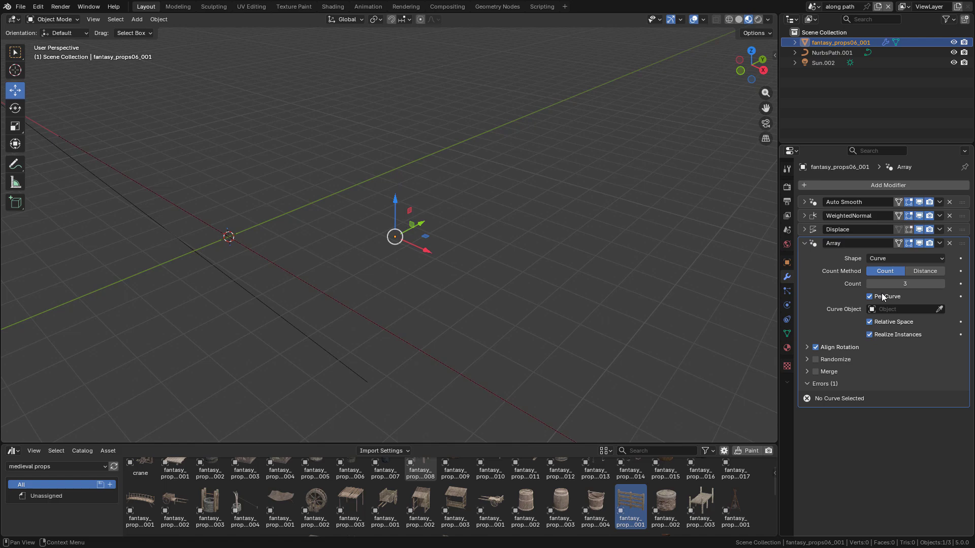
pyautogui.click(939, 309)
pyautogui.click(278, 257)
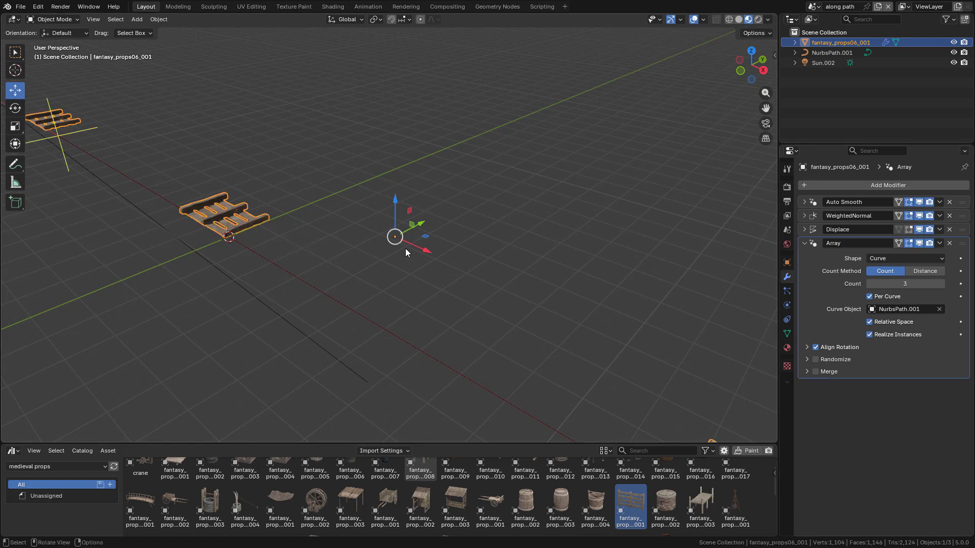
# - Rotate the fence mesh -90° about the global X axis in Edit Mode and scale it slightly
pyautogui.press('Tab')
pyautogui.write('rx90')
pyautogui.press('Return')
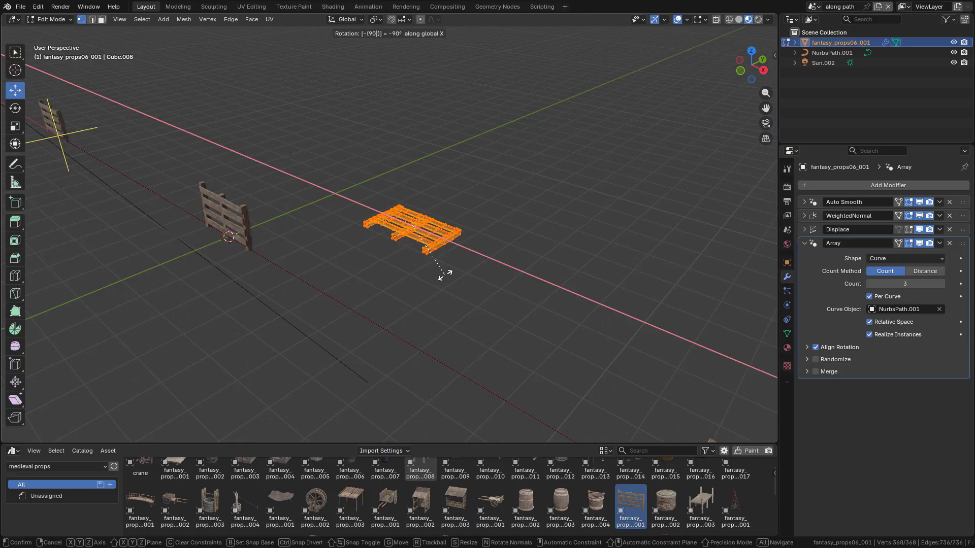
pyautogui.press('s')
pyautogui.click(461, 257)
pyautogui.press('Tab')
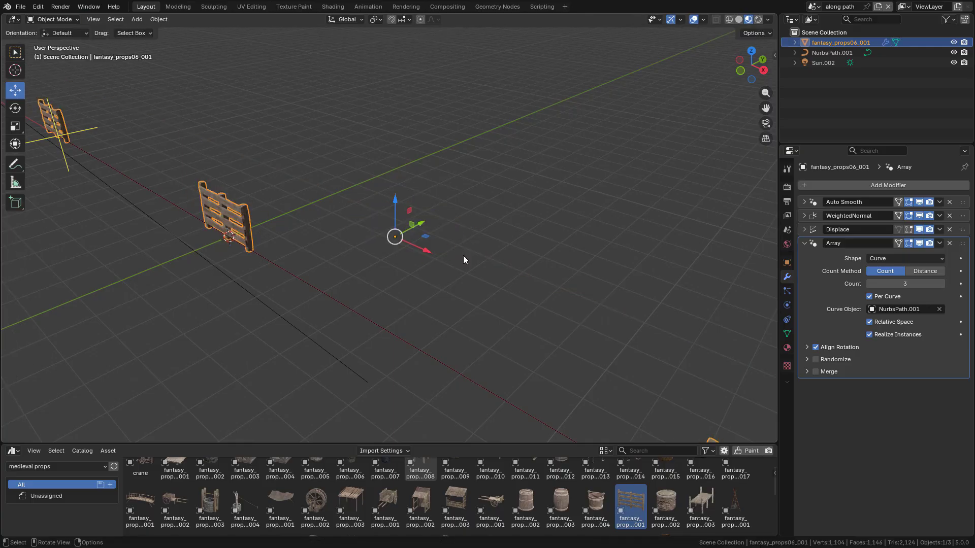
# - Raise the count of the fence's curve array to 14 to close the gaps between the panels
pyautogui.tripleClick(941, 284)
pyautogui.doubleClick(940, 284)
pyautogui.doubleClick(941, 284)
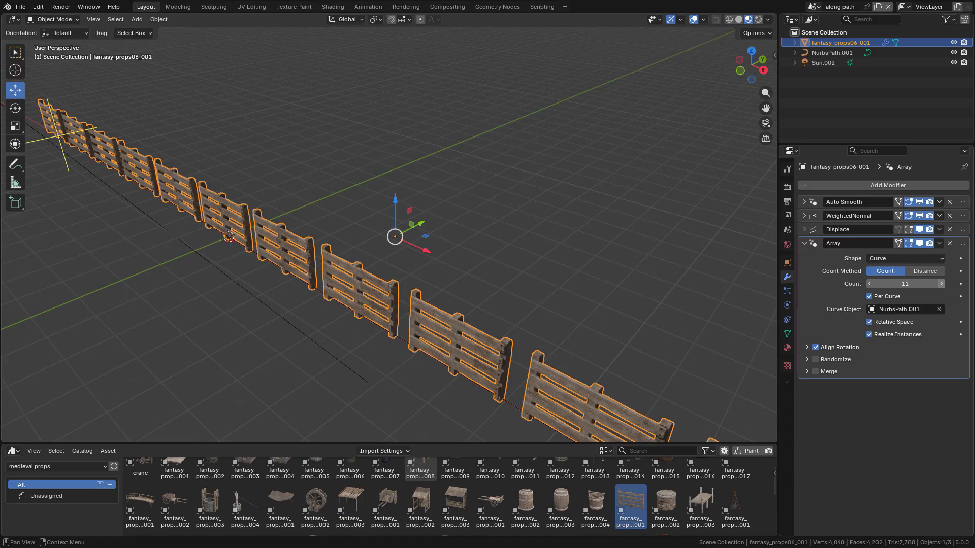
pyautogui.doubleClick(941, 284)
pyautogui.doubleClick(941, 284)
pyautogui.keyDown('shift'); pyautogui.moveTo(373, 199); pyautogui.dragTo(423, 215, button='middle'); pyautogui.keyUp('shift')
pyautogui.moveTo(423, 215); pyautogui.dragTo(414, 228, button='middle')
pyautogui.press('Tab')
pyautogui.press('Tab')
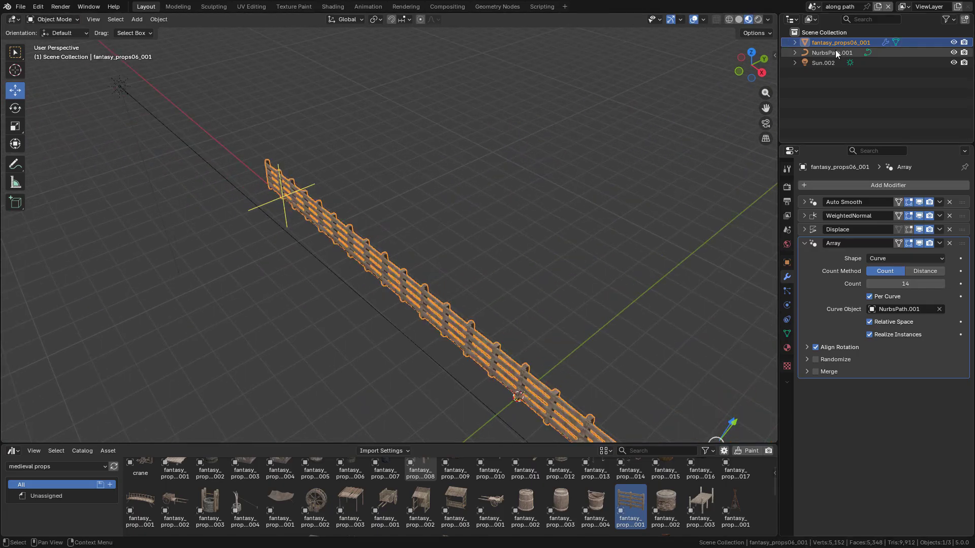
# - Move the end control point of NurbsPath.001 along Y in Edit Mode to bend the fence
pyautogui.click(841, 52)
pyautogui.press('Tab')
pyautogui.press('g')
pyautogui.rightClick(533, 190)
pyautogui.moveTo(543, 178); pyautogui.dragTo(142, 298, button='middle')
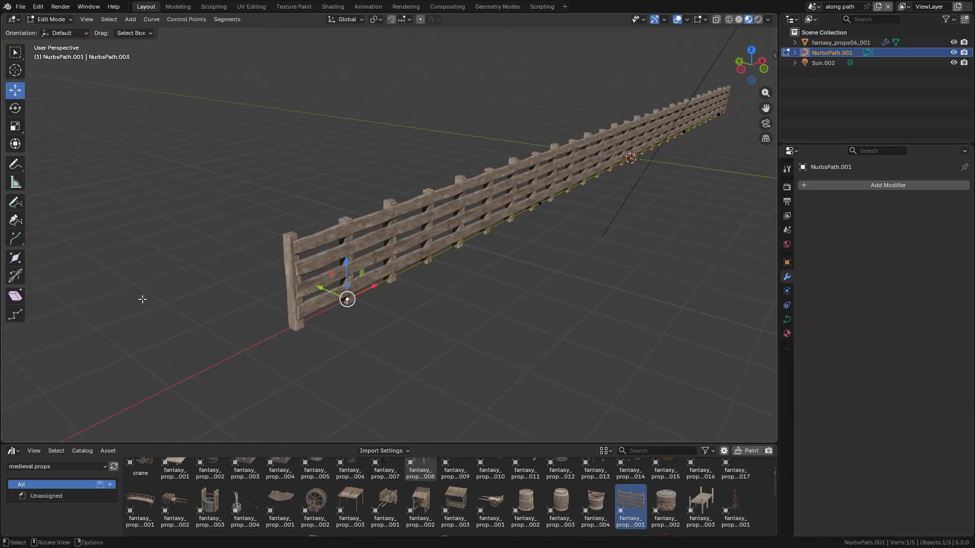
pyautogui.moveTo(321, 288); pyautogui.dragTo(677, 333)
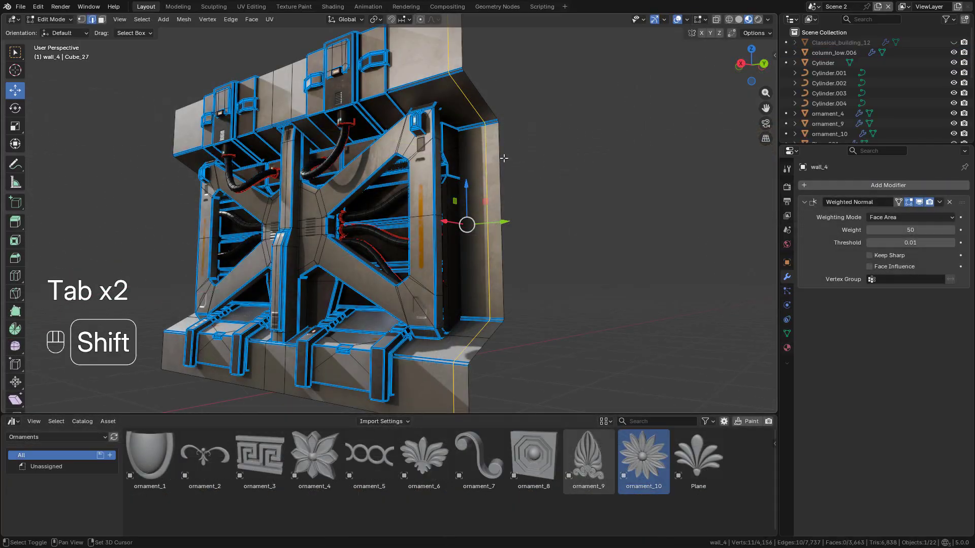
# - Duplicate the selected edge loop of wall_4 in place and separate the copy into its own object
pyautogui.hotkey('shift', 'd')
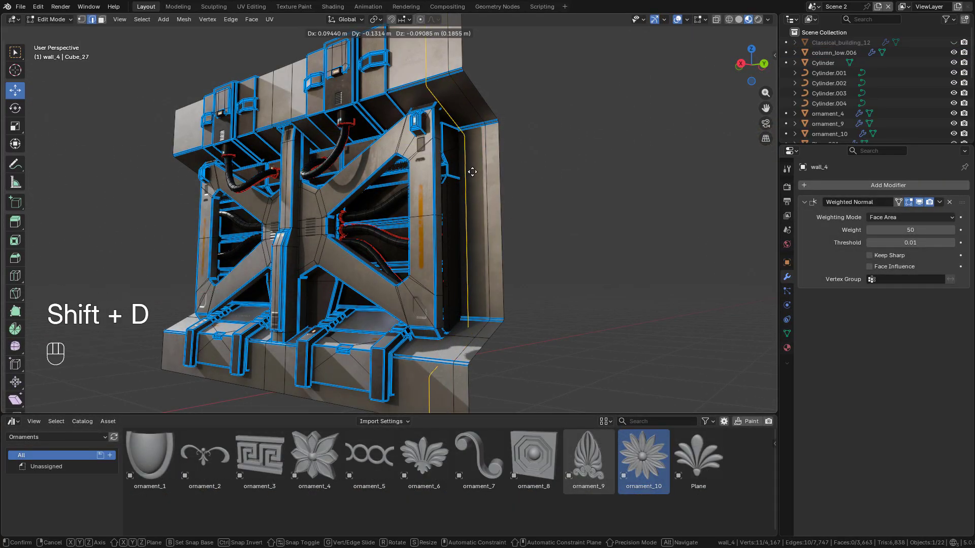
pyautogui.rightClick(478, 169)
pyautogui.press('p')
pyautogui.click(480, 167)
pyautogui.press('Tab')
# - Select the separated edge strip wall_4.001 in Object Mode and convert it to a curve
pyautogui.click(482, 129)
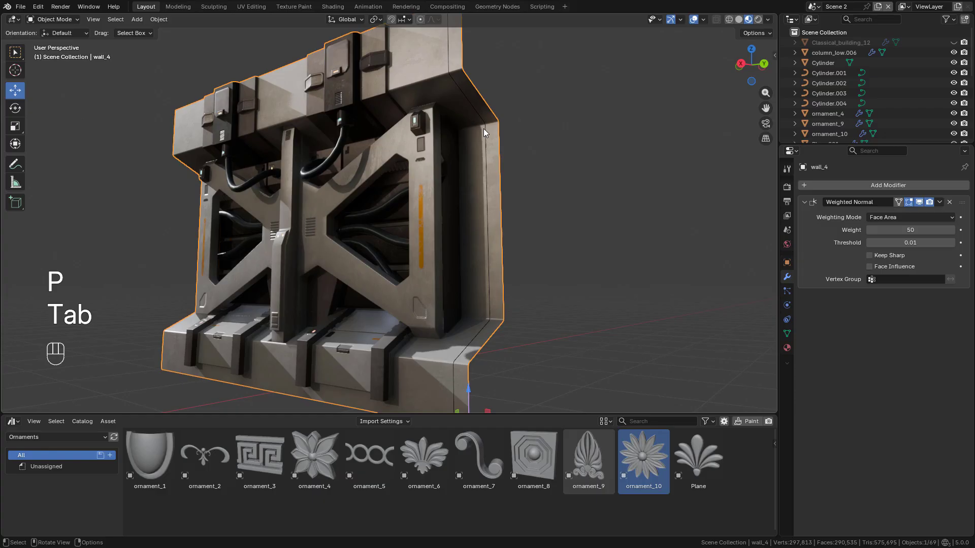
pyautogui.rightClick(484, 132)
pyautogui.moveTo(463, 165)
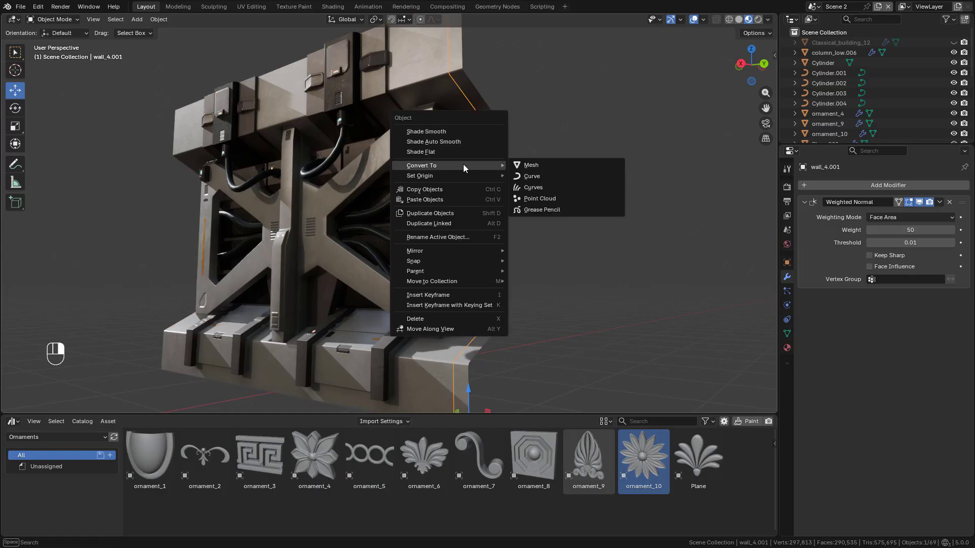
pyautogui.click(532, 176)
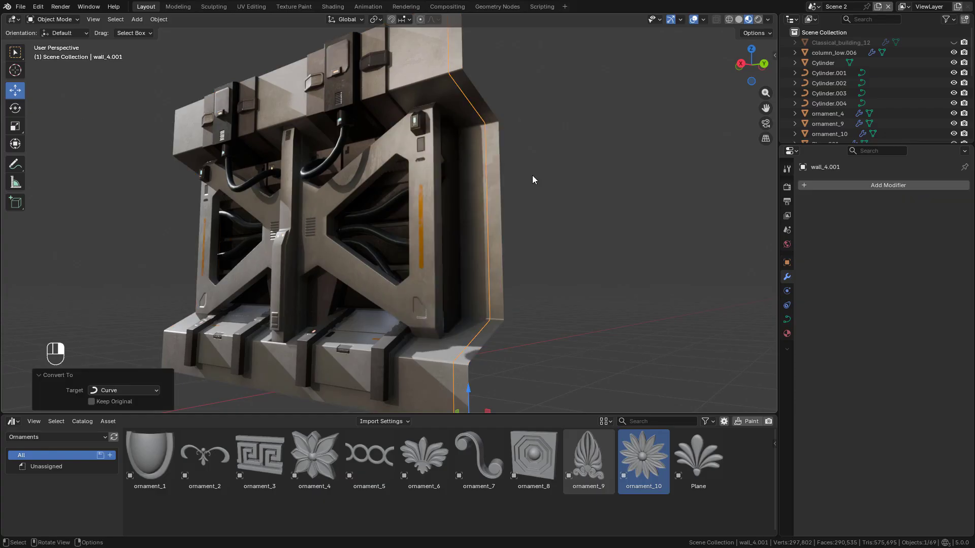
# - Add a Curve to Tube modifier to wall_4.001 and set its scale to 0.04 m
pyautogui.click(826, 186)
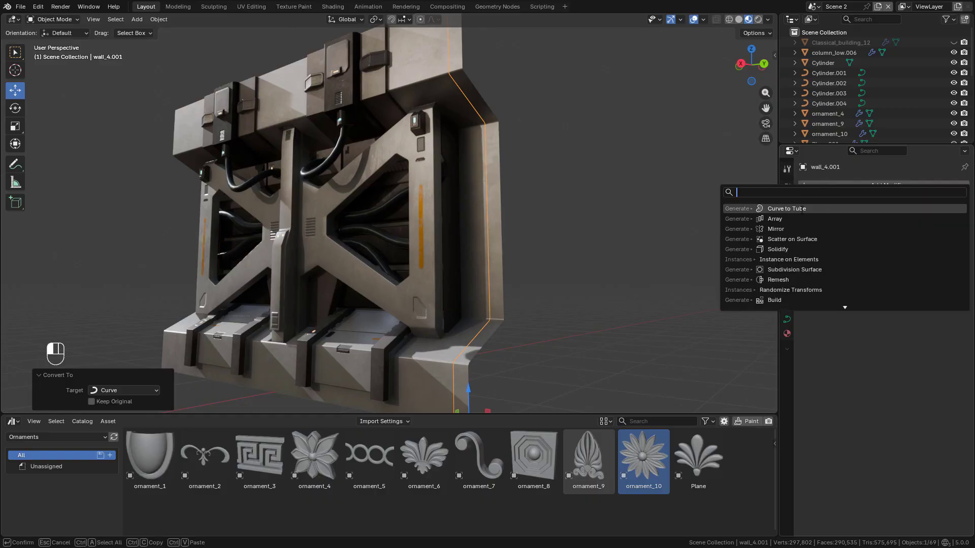
pyautogui.click(809, 209)
pyautogui.keyDown('shift'); pyautogui.moveTo(905, 217); pyautogui.dragTo(924, 218); pyautogui.keyUp('shift')
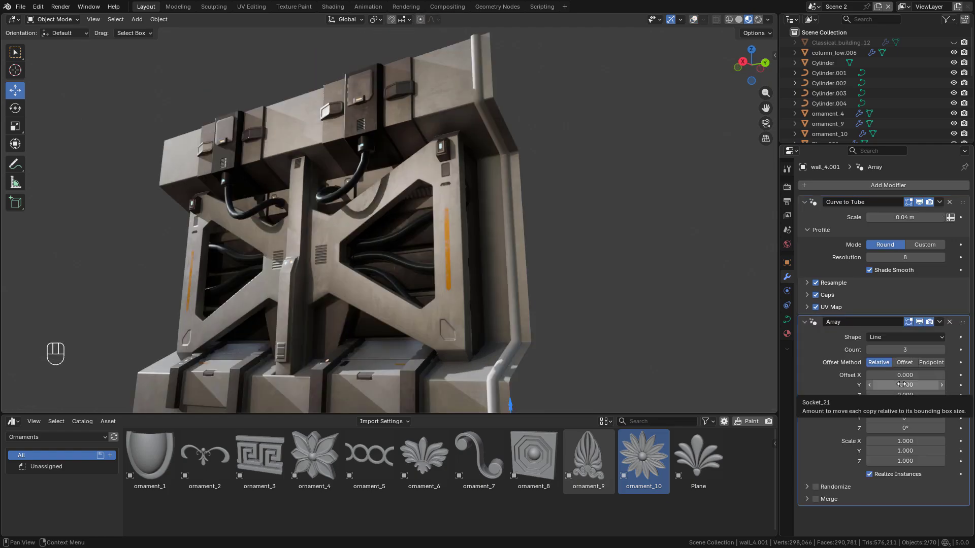
# - Space the Array modifier's tube copies along the wall with a relative Y offset of 1.380
pyautogui.moveTo(902, 385); pyautogui.dragTo(972, 385)
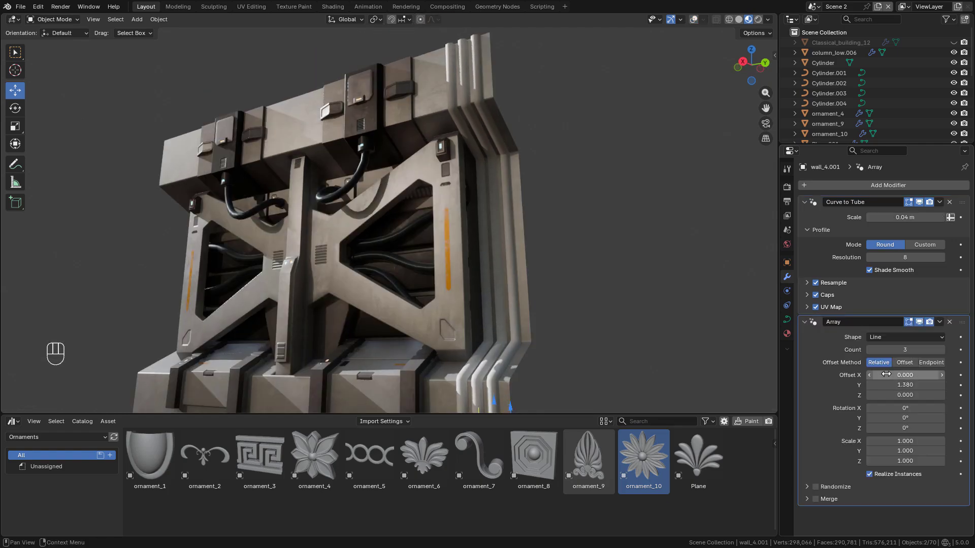
pyautogui.moveTo(581, 220); pyautogui.dragTo(577, 163, button='middle')
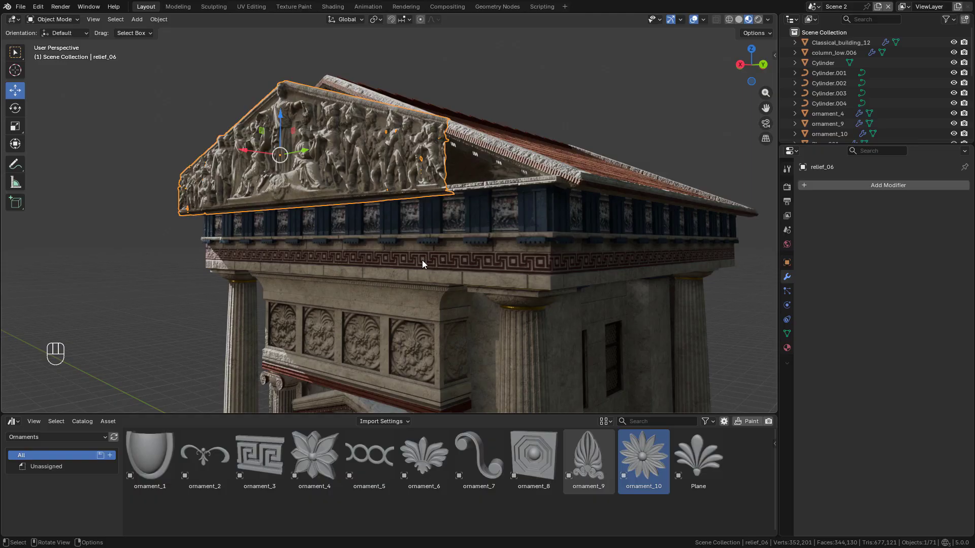
# - Add a lattice fitted to the selected pediment relief with Lattice Deform Selected
pyautogui.moveTo(421, 261); pyautogui.dragTo(397, 125, button='middle')
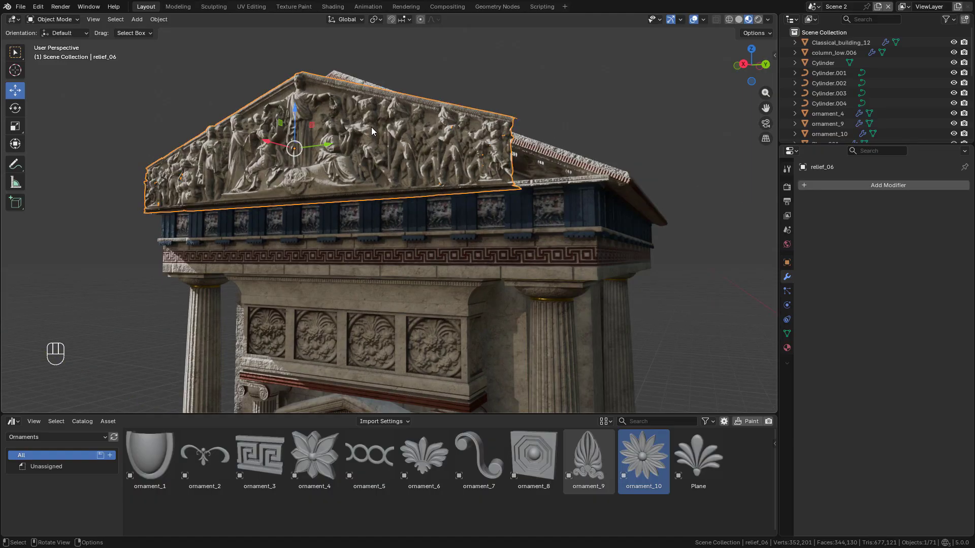
pyautogui.hotkey('shift', 'a')
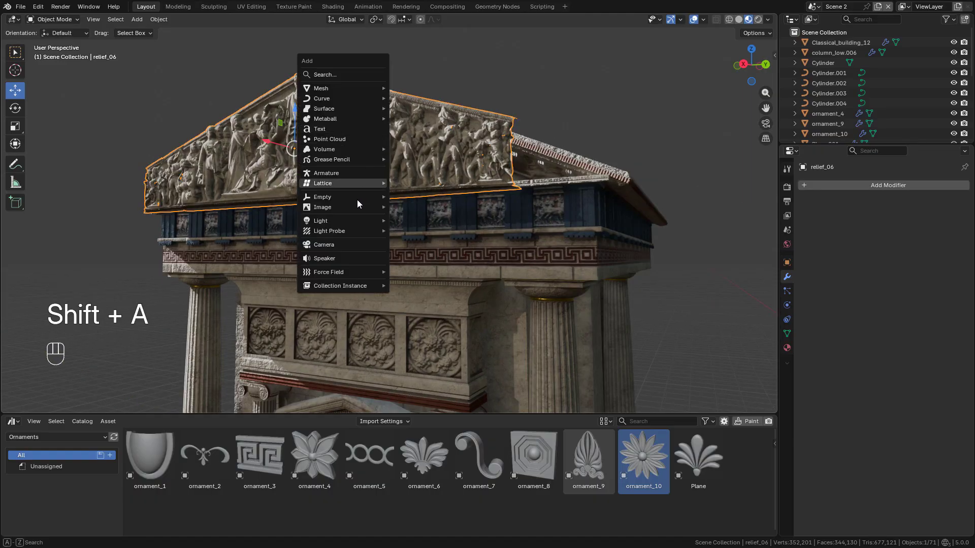
pyautogui.moveTo(349, 183)
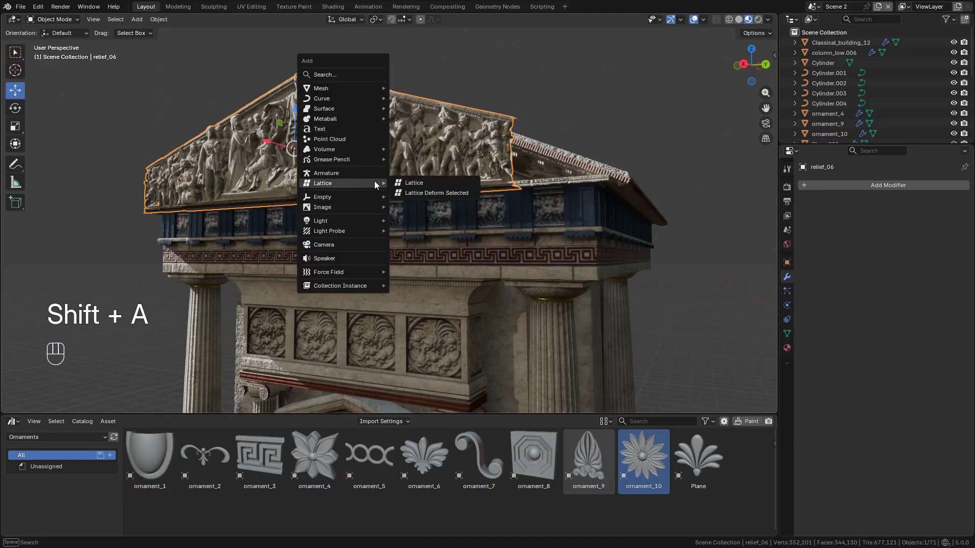
pyautogui.click(442, 194)
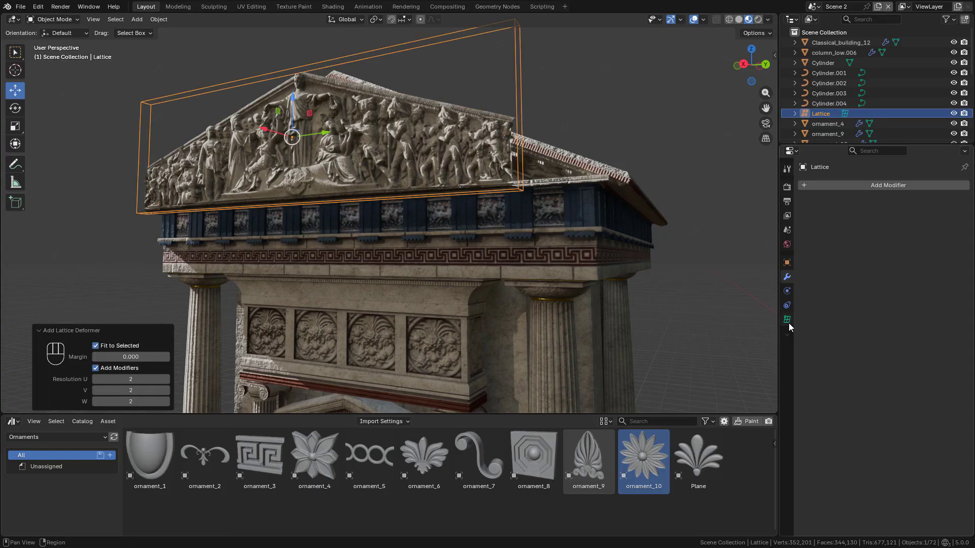
# - Set the lattice resolution to 8 in U, 3 in V and 2 in W
pyautogui.click(787, 321)
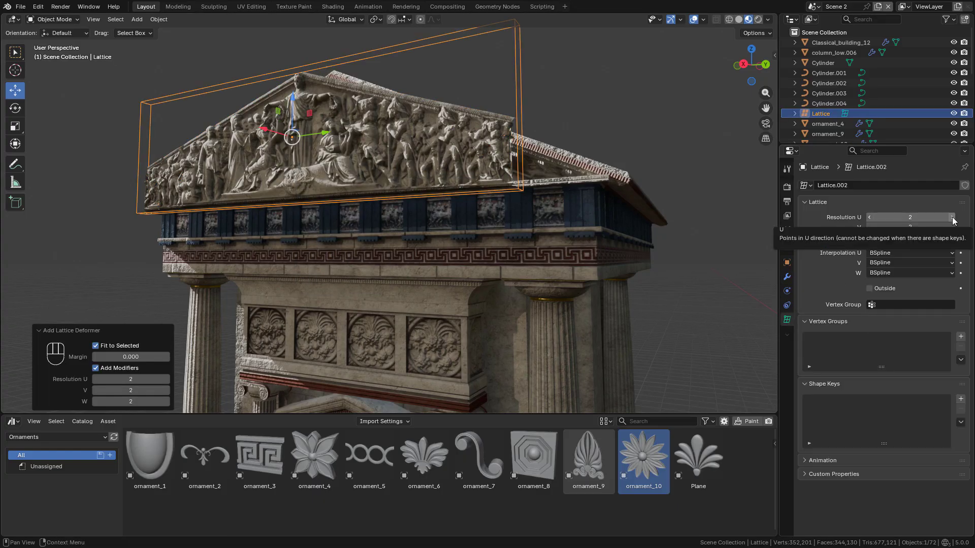
pyautogui.moveTo(894, 217); pyautogui.dragTo(939, 217)
pyautogui.moveTo(879, 228); pyautogui.dragTo(911, 227)
pyautogui.click(870, 228)
pyautogui.click(869, 228)
pyautogui.click(952, 238)
pyautogui.click(869, 237)
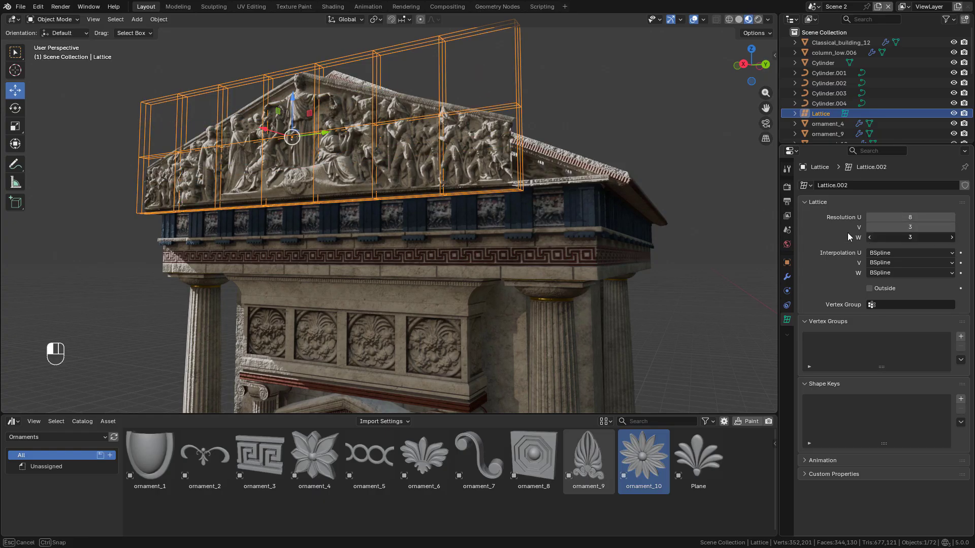
# - In Edit Mode, move the lattice points at the relief's +Y end to follow the pediment slope
pyautogui.keyDown('shift'); pyautogui.moveTo(530, 148); pyautogui.dragTo(583, 168, button='middle'); pyautogui.keyUp('shift')
pyautogui.press('Tab')
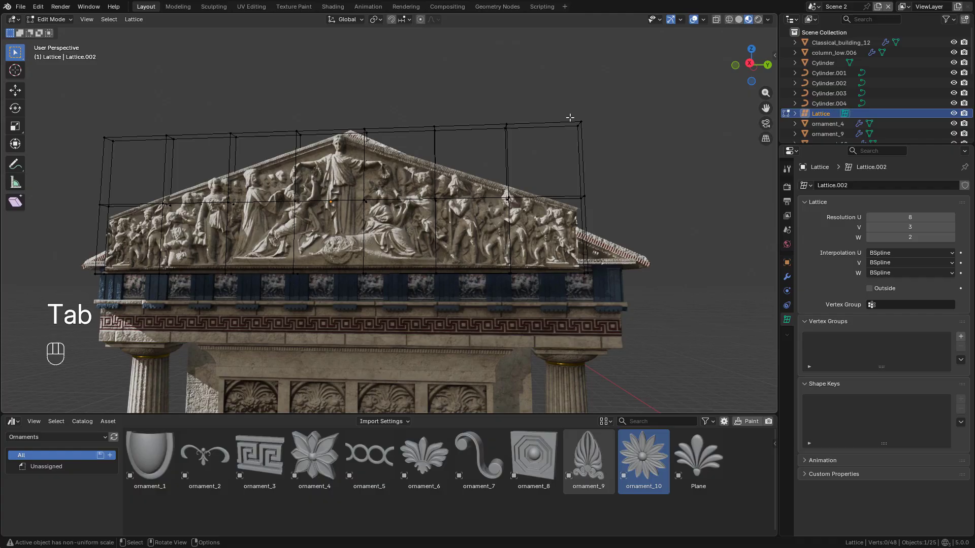
pyautogui.moveTo(629, 215); pyautogui.dragTo(573, 178)
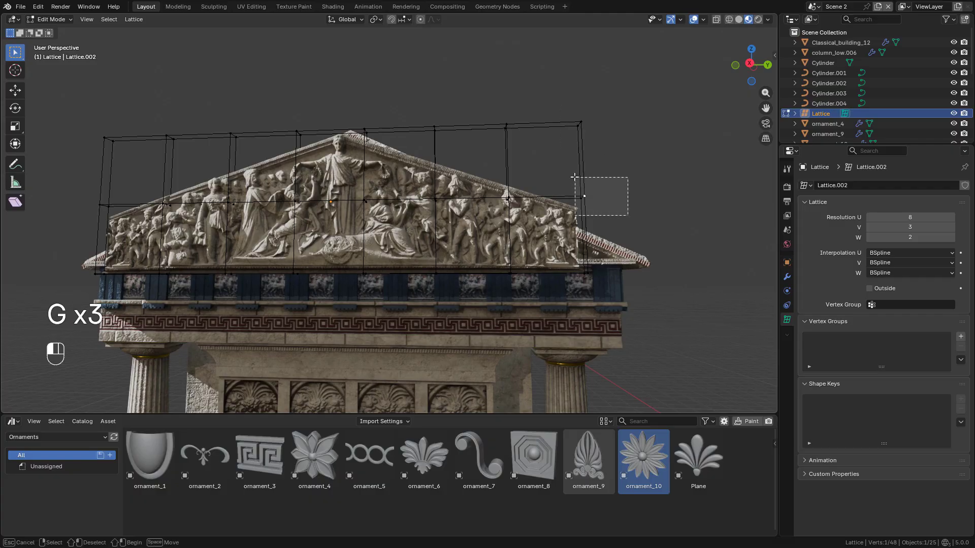
pyautogui.press('g')
pyautogui.click(565, 195)
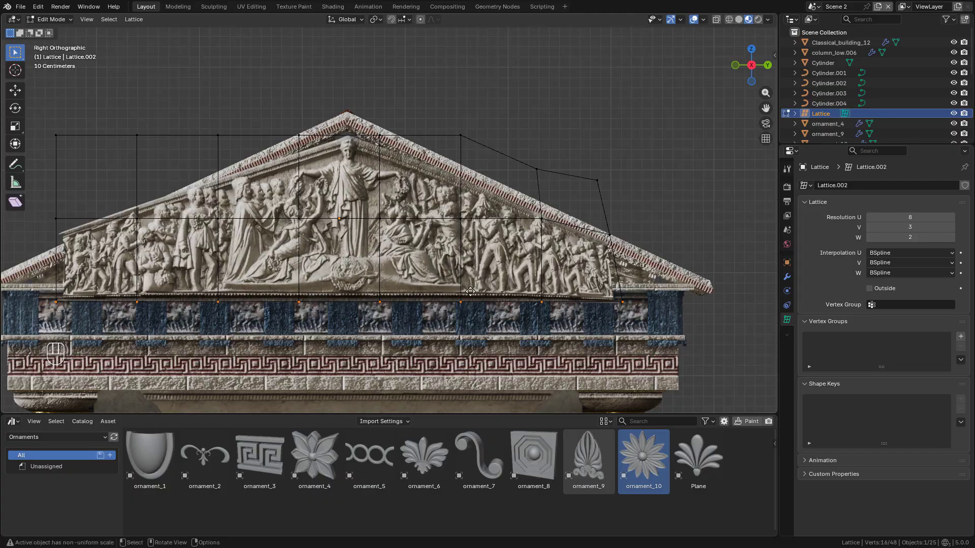
# - Raise the lattice's bottom row and move its remaining outer points so the relief fits the triangular pediment
pyautogui.press('g')
pyautogui.click(612, 238)
pyautogui.moveTo(613, 299); pyautogui.dragTo(629, 275)
pyautogui.press('g')
pyautogui.press('g')
pyautogui.press('g')
pyautogui.press('g')
pyautogui.press('g')
pyautogui.press('g')
pyautogui.press('g')
pyautogui.moveTo(76, 233); pyautogui.dragTo(47, 151)
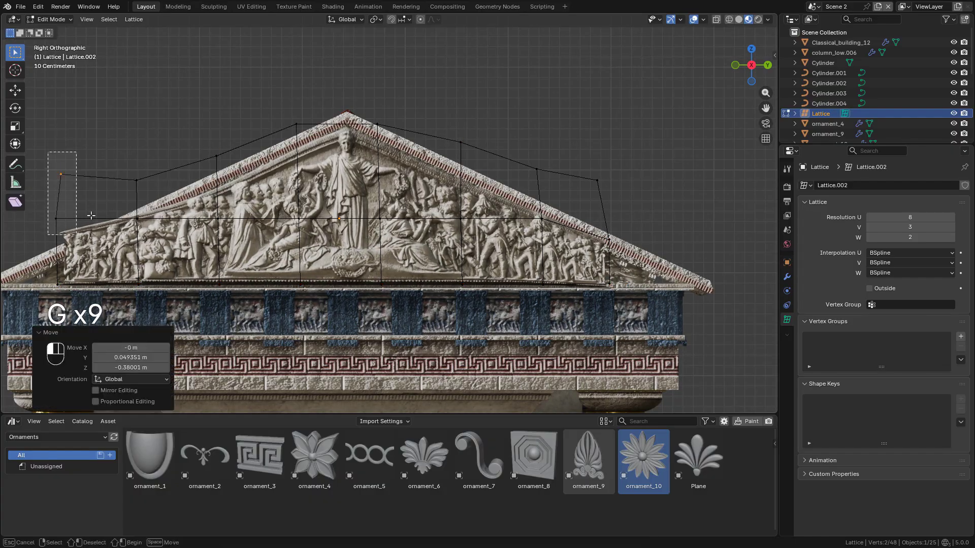
pyautogui.press('g')
pyautogui.press('g')
# - Return to Object Mode, select the relief and move it along the global X axis into the pediment recess
pyautogui.press('Tab')
pyautogui.click(546, 152)
pyautogui.scroll(-2, 547, 152)
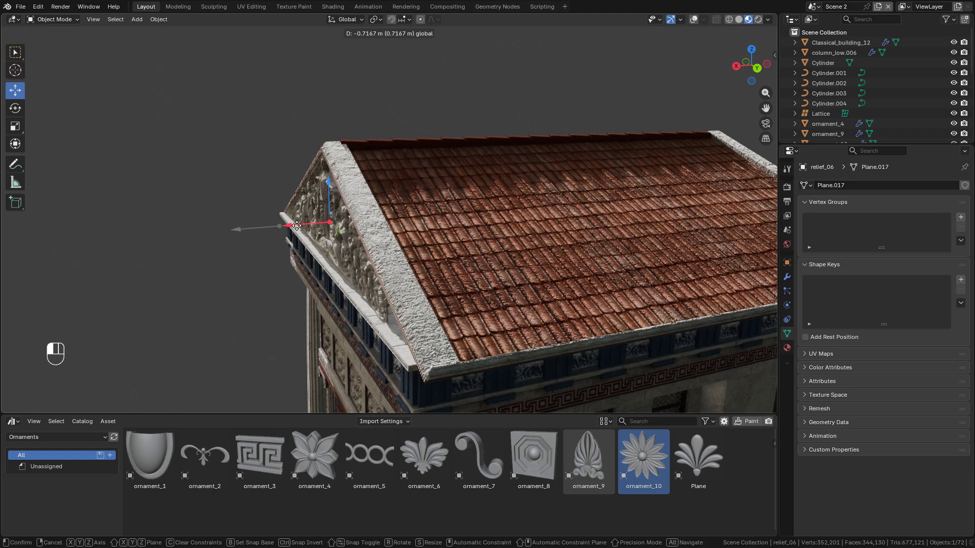
pyautogui.moveTo(237, 228); pyautogui.dragTo(249, 227)
pyautogui.moveTo(287, 165); pyautogui.dragTo(381, 136, button='middle')
pyautogui.click(447, 139)
pyautogui.moveTo(447, 139); pyautogui.dragTo(484, 147, button='middle')
# - Reselect the relief, fine-tune its depth in the pediment along X, and deselect it
pyautogui.click(383, 218)
pyautogui.moveTo(394, 221); pyautogui.dragTo(305, 232, button='middle')
pyautogui.moveTo(294, 231); pyautogui.dragTo(300, 231)
pyautogui.click(410, 109)
pyautogui.moveTo(408, 109); pyautogui.dragTo(493, 93, button='middle')
pyautogui.scroll(-3, 483, 136)
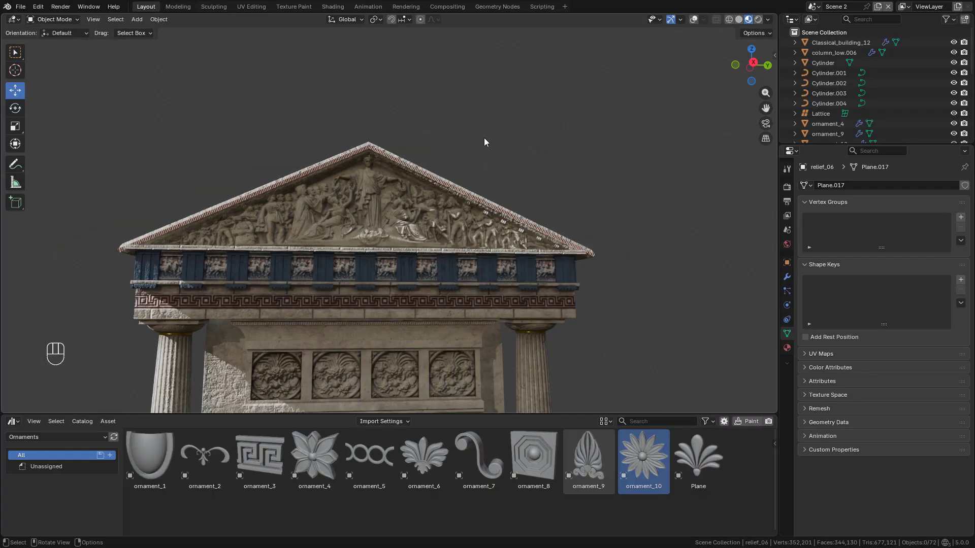
pyautogui.keyDown('shift'); pyautogui.moveTo(482, 140); pyautogui.dragTo(466, 109, button='middle'); pyautogui.keyUp('shift')
pyautogui.scroll(-2, 477, 127)
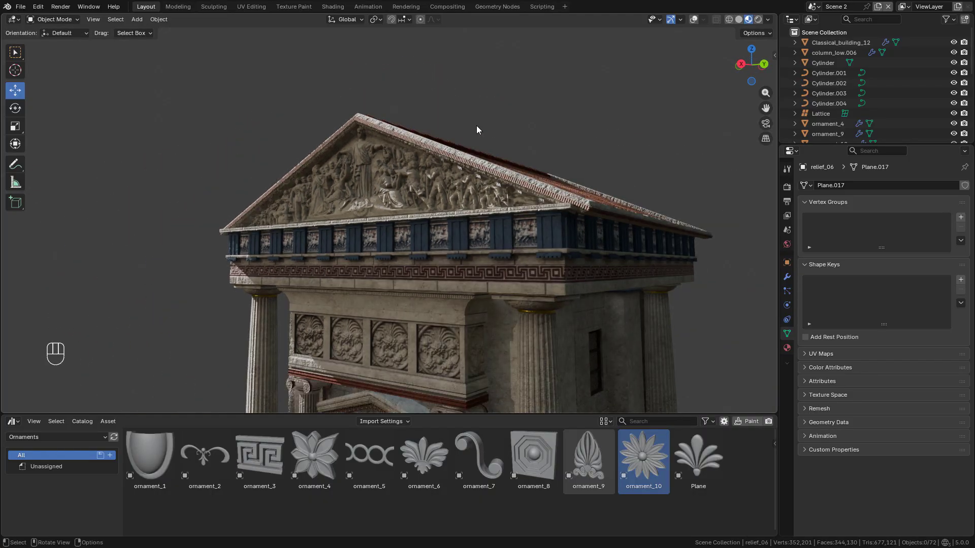